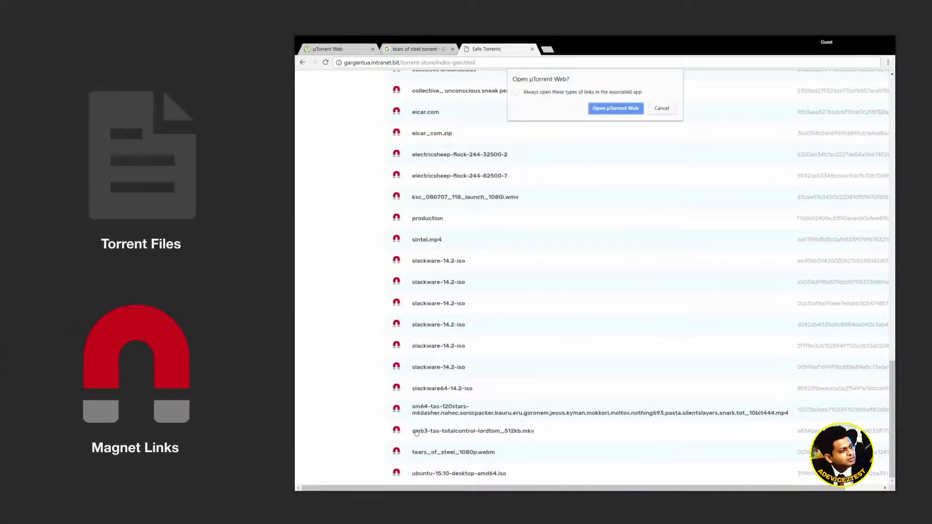
Step: Dismiss the torrent-link prompt, then uninstall µTorrent through Programs and Features
click(515, 92)
click(603, 108)
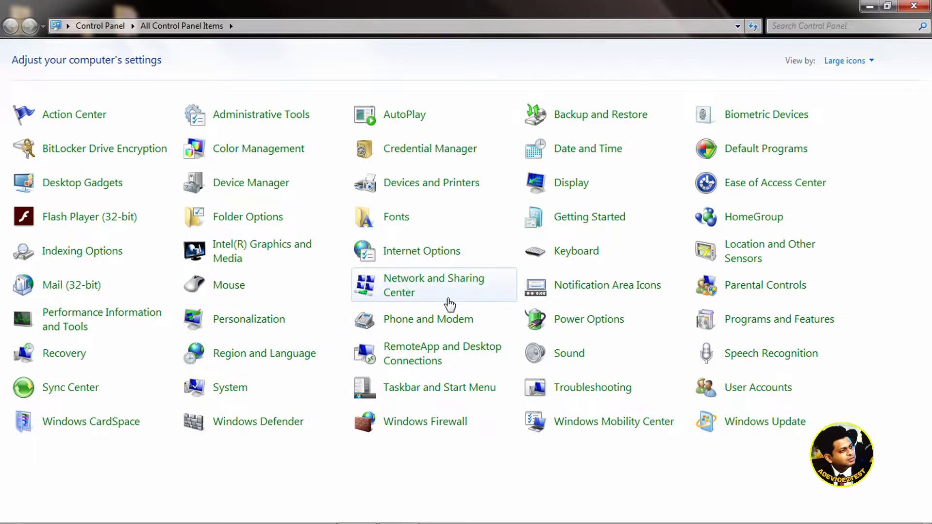
click(712, 314)
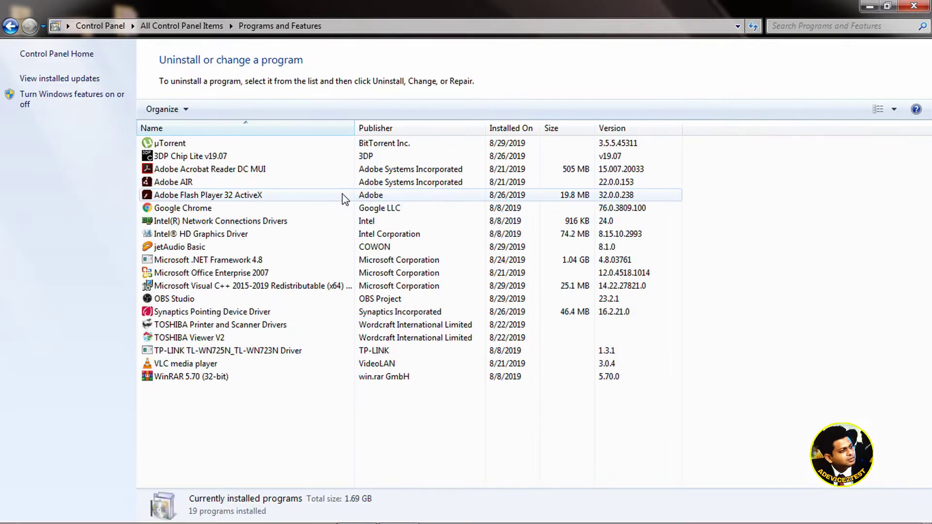
click(187, 142)
click(215, 110)
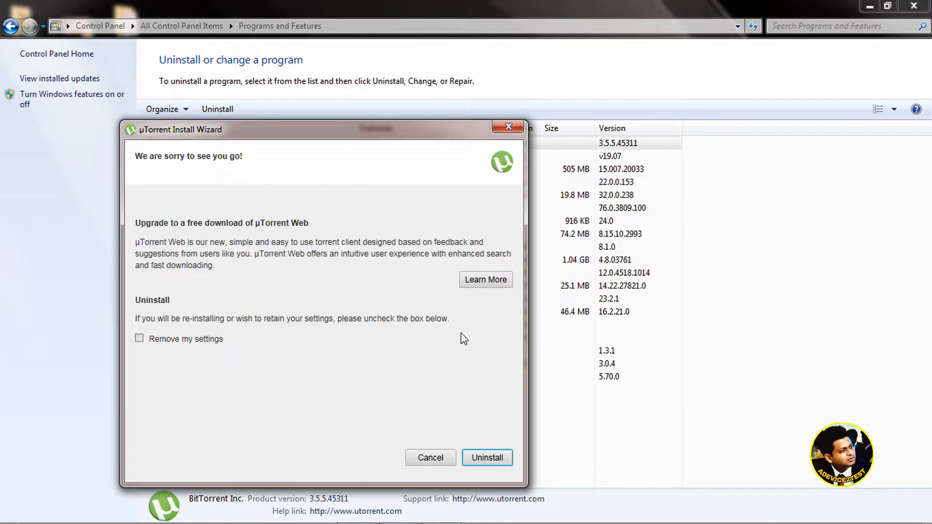
click(481, 464)
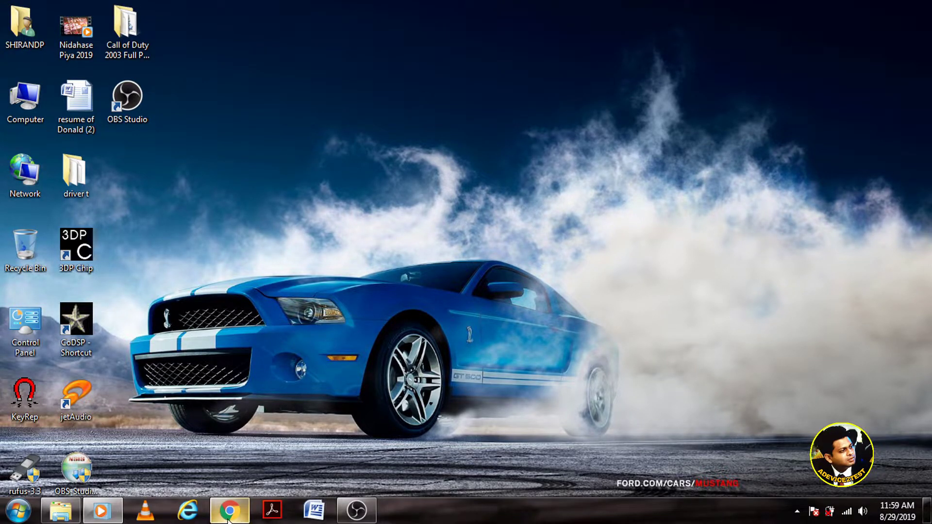
Step: Search Google for 'utorrent' in Chrome and open the official µTorrent site
click(227, 521)
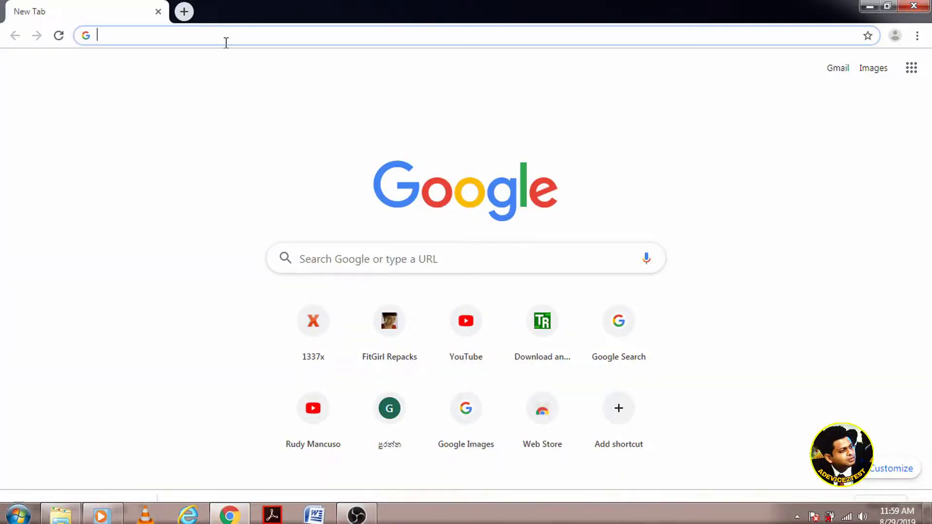
click(329, 266)
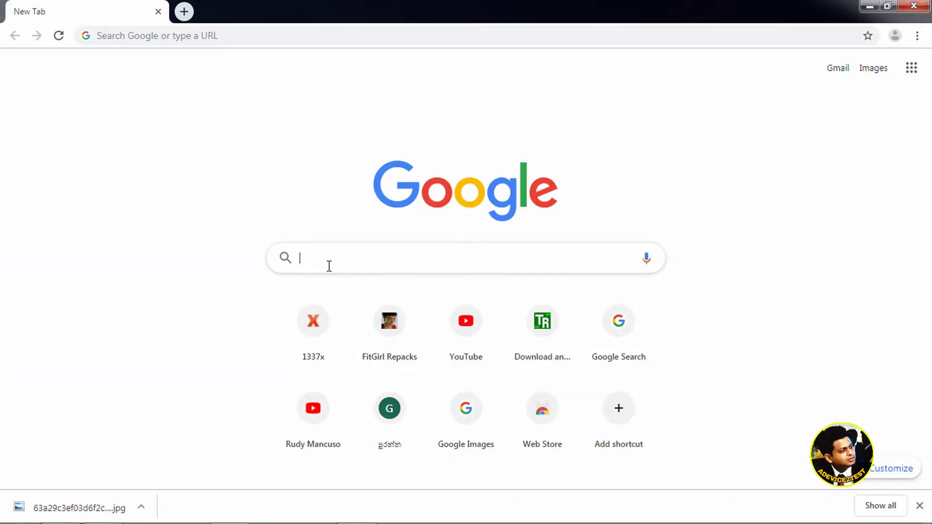
text(utorrent)
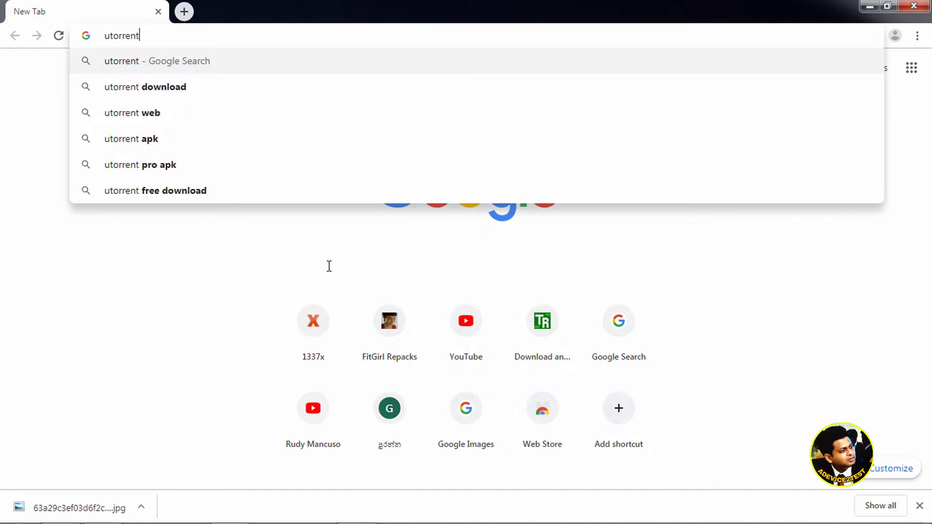
key(Return)
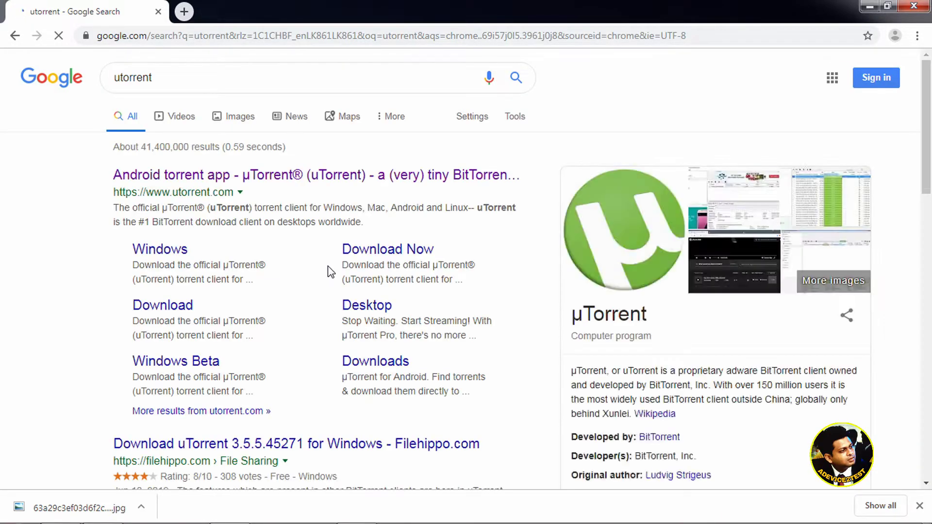
click(282, 176)
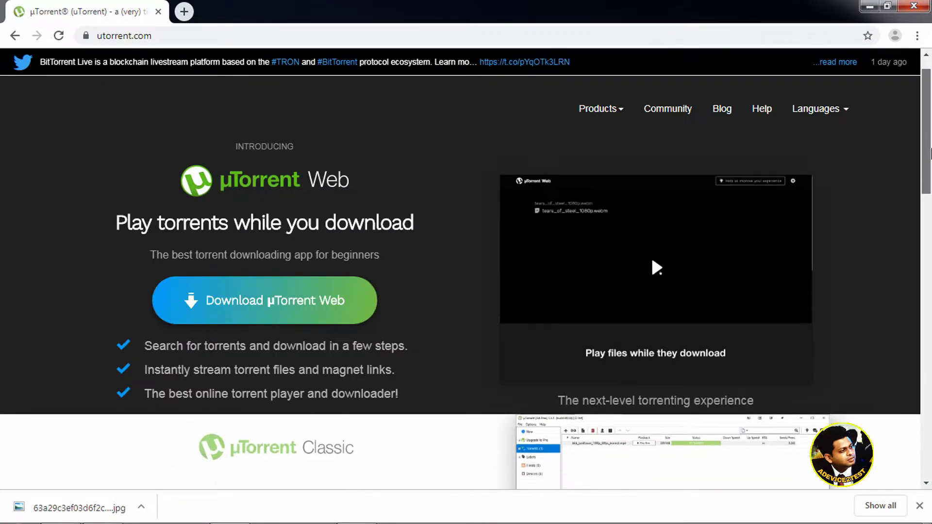
Step: Download the free BASIC µTorrent Classic installer, uTorrent (1).exe
mouse_move(930, 159)
mouse_down()
mouse_move(929, 252)
mouse_move(323, 282)
mouse_up()
click(320, 281)
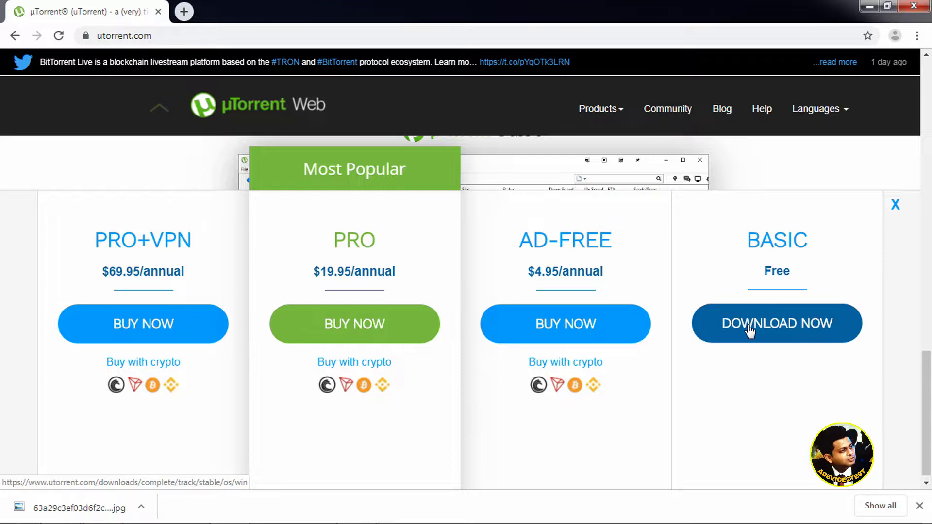
click(748, 324)
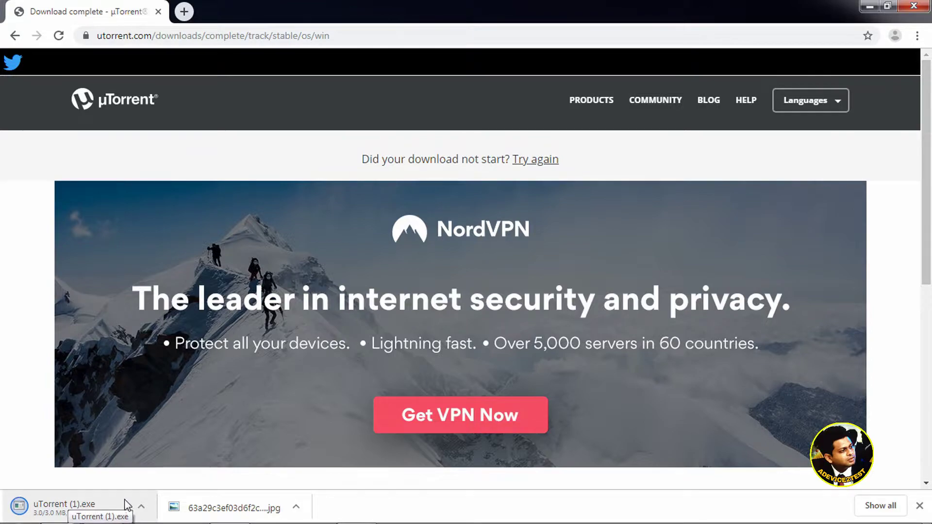
Step: Launch the downloaded uTorrent (1).exe installer and allow it to run
click(141, 507)
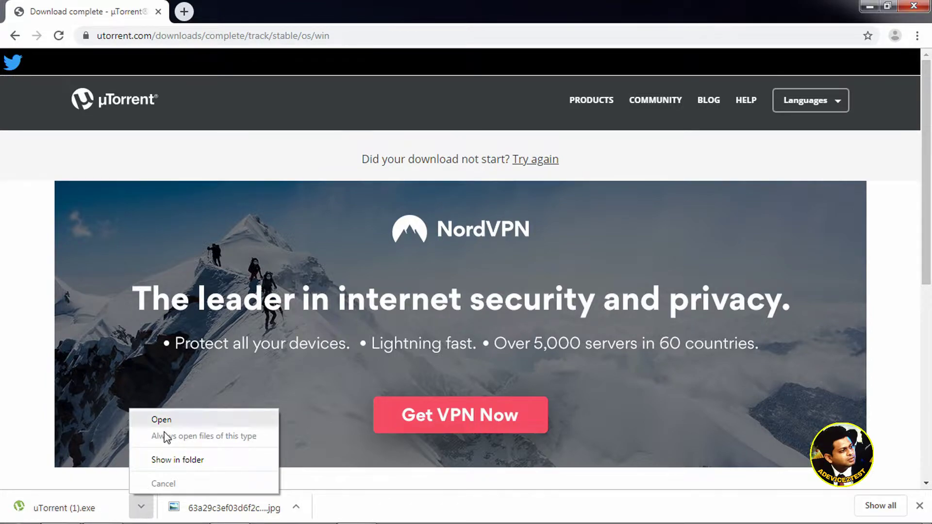
click(161, 420)
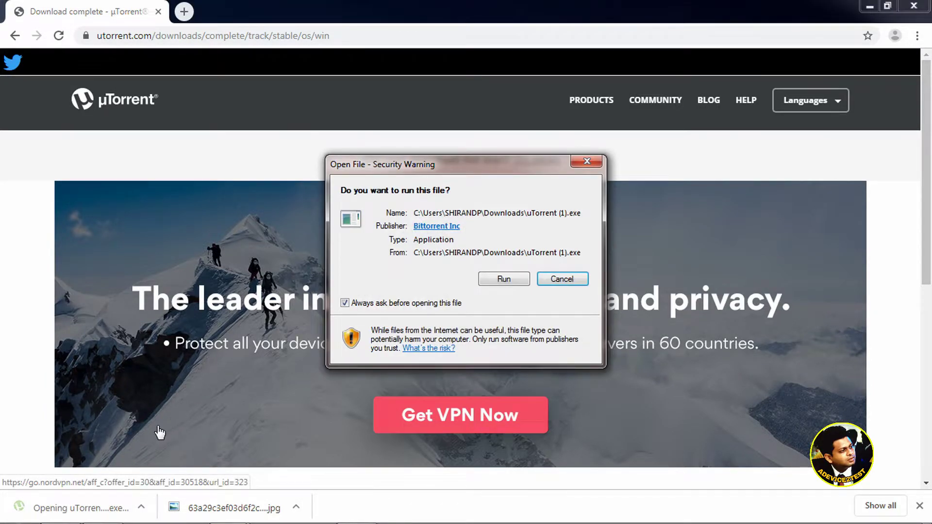
click(870, 6)
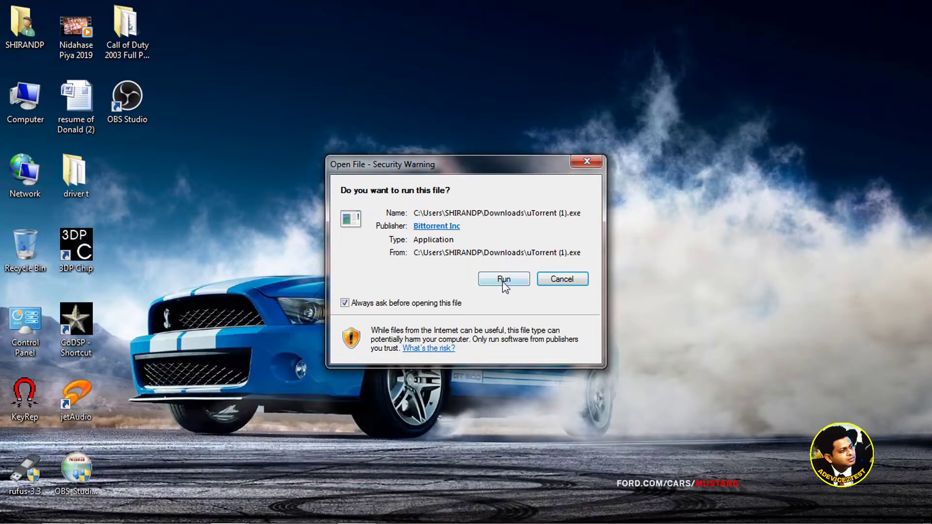
click(502, 281)
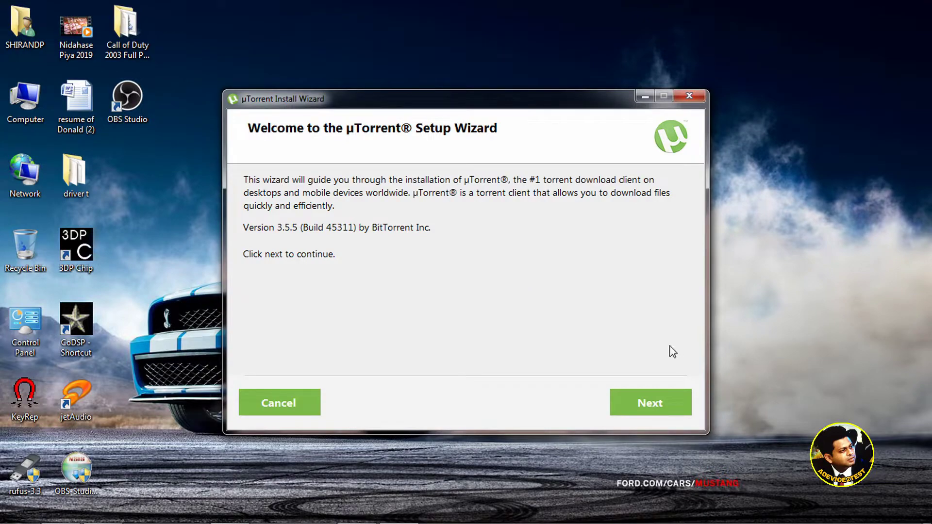
Step: Accept the license, decline the Avast and Adaware offers, keep default shortcuts, and finish installing
click(633, 406)
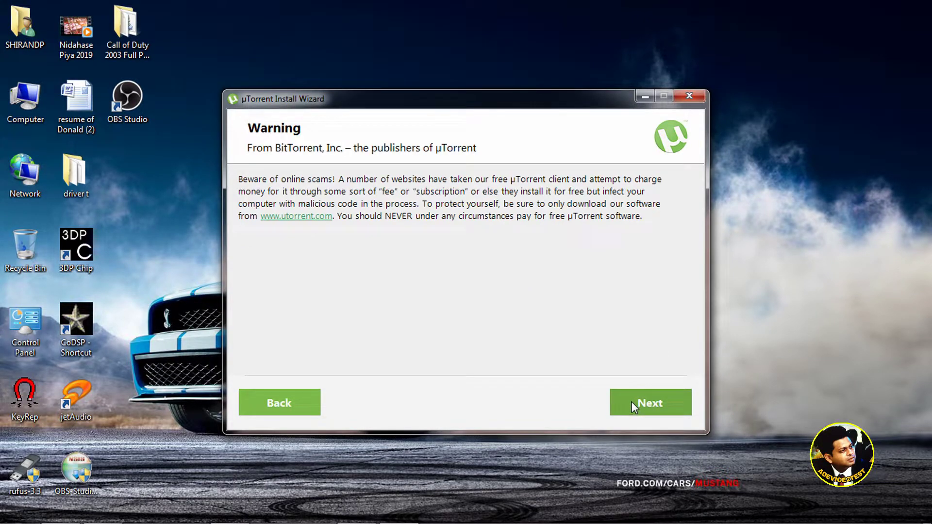
click(623, 397)
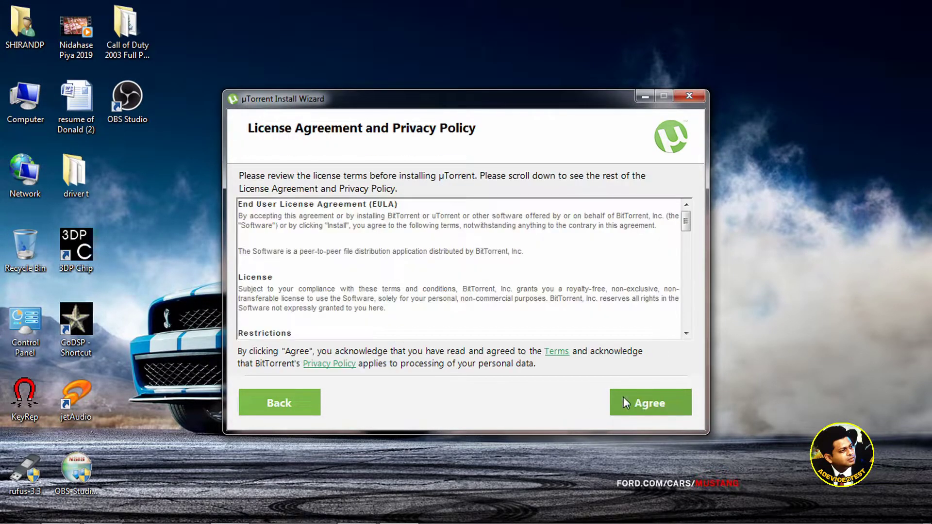
click(639, 403)
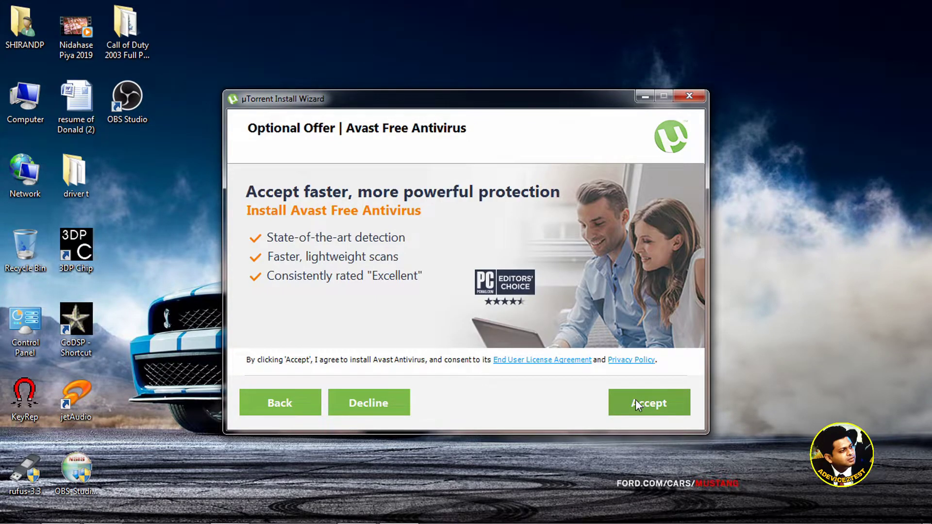
click(397, 401)
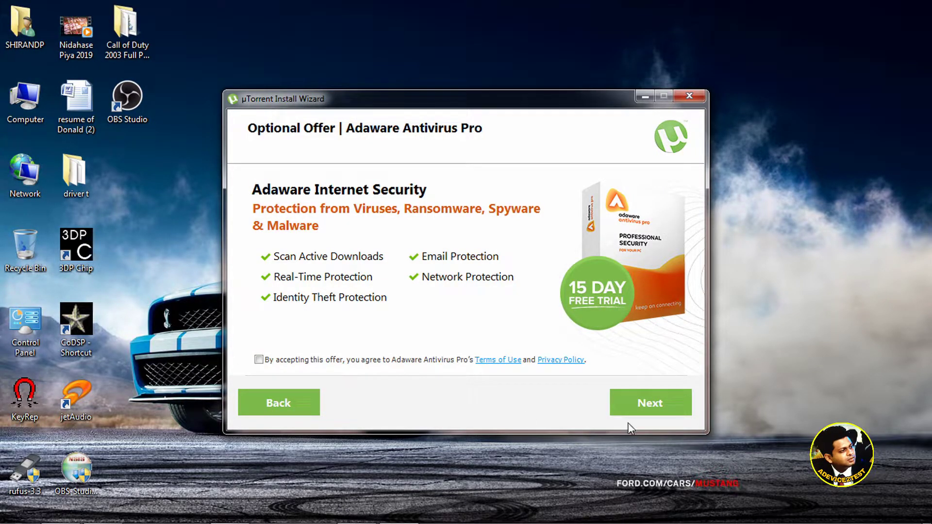
click(637, 408)
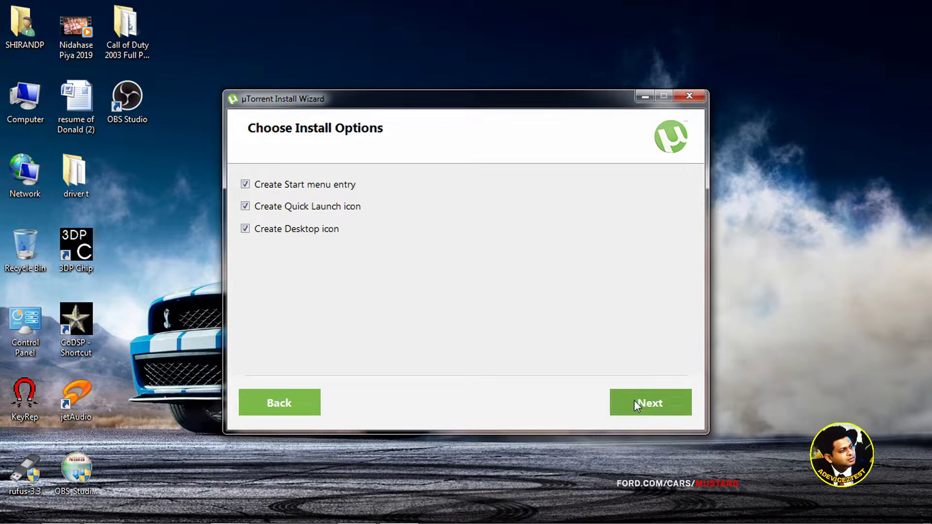
click(637, 406)
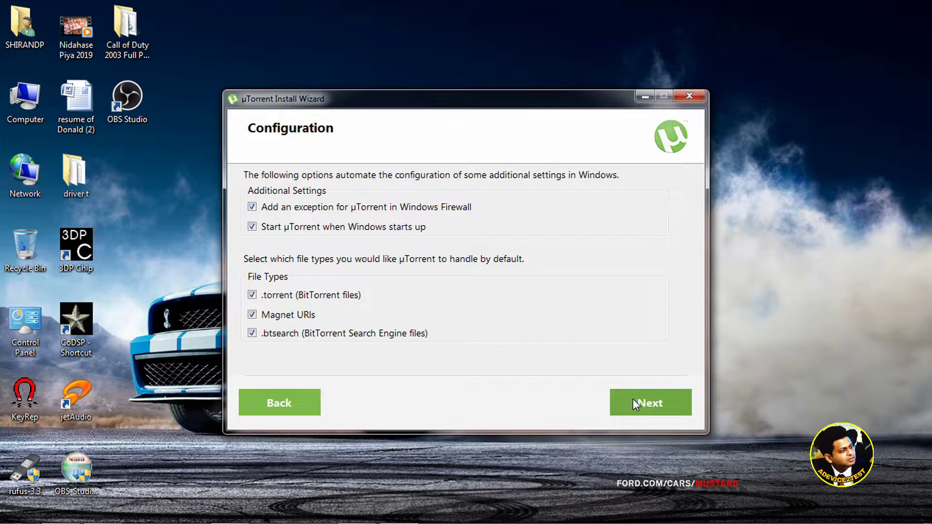
click(633, 399)
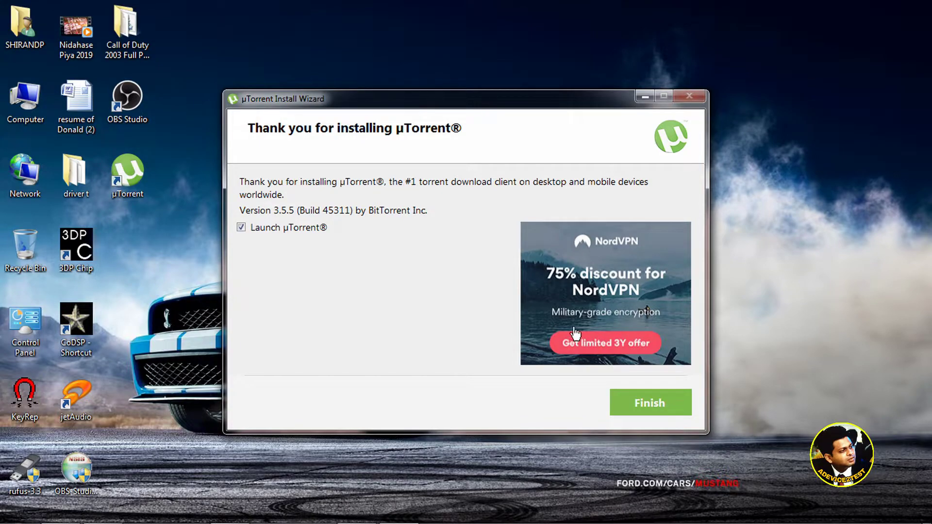
click(653, 405)
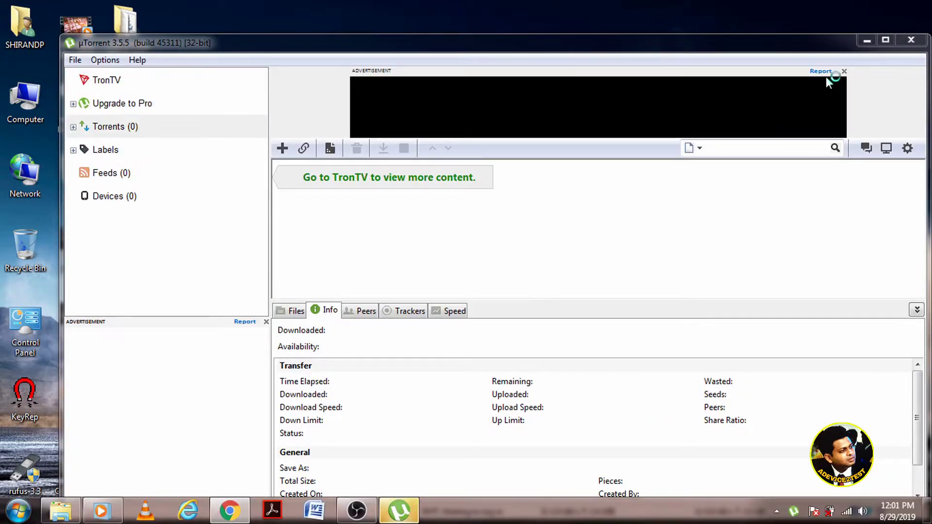
Step: Maximize the empty µTorrent window, then close it
click(887, 42)
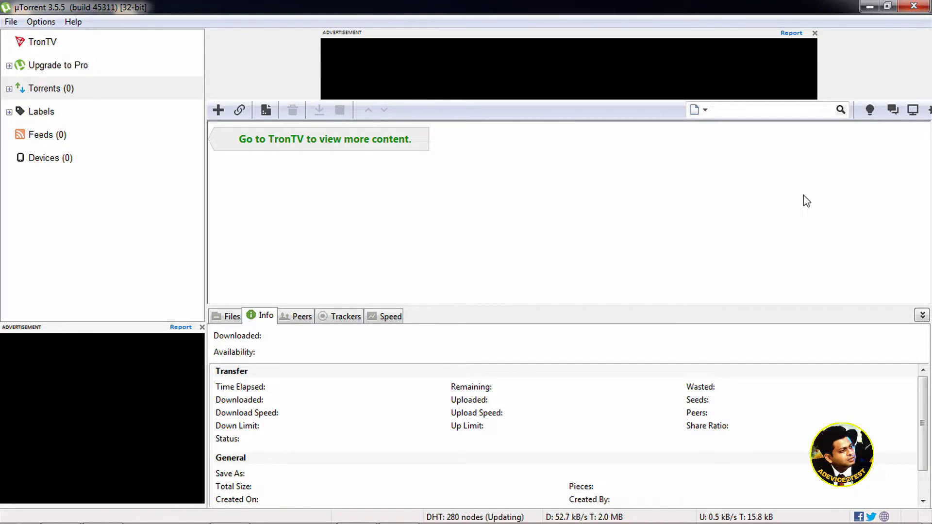
click(914, 7)
mouse_move(238, 521)
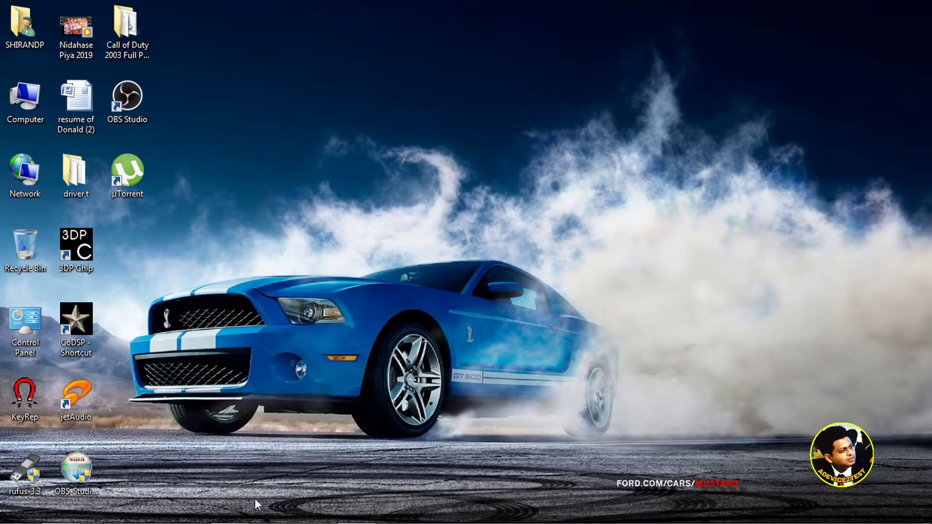
Step: Download the Men in Black: International 720p BluRay torrent from YTS
click(238, 518)
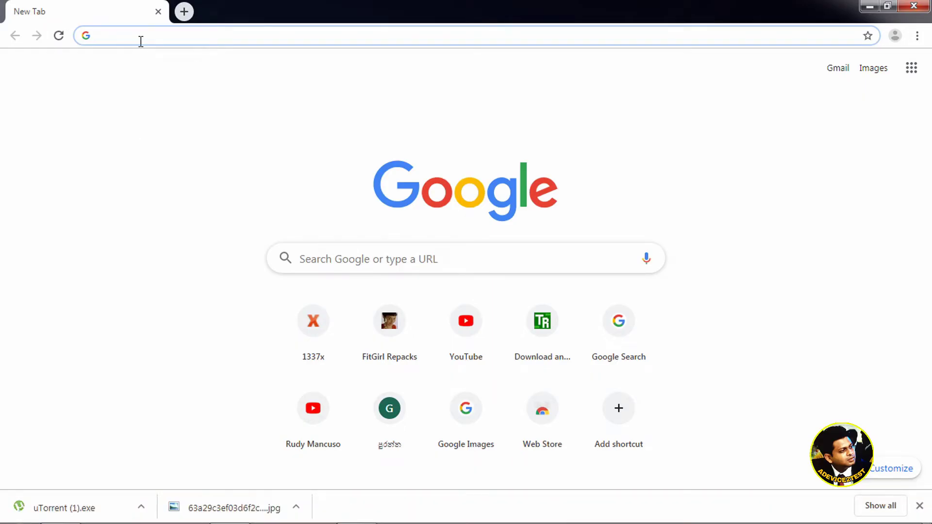
text(yts)
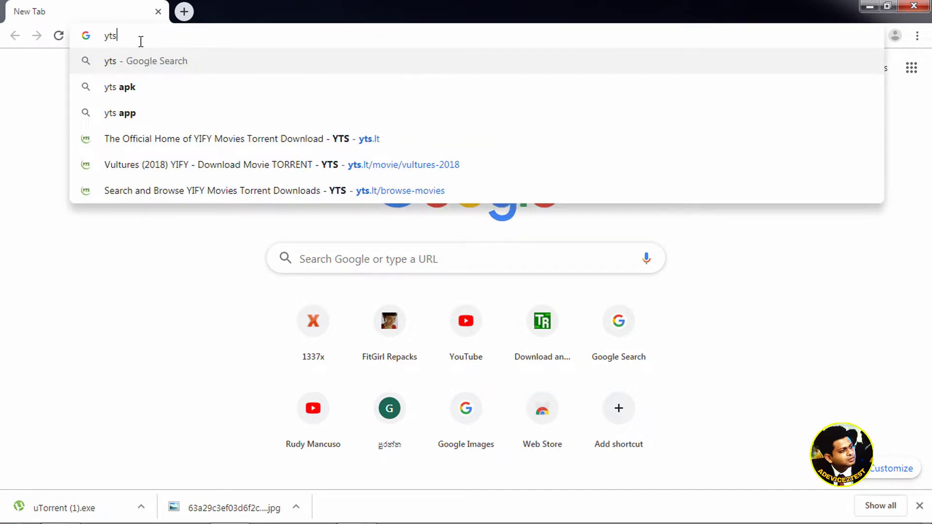
click(218, 141)
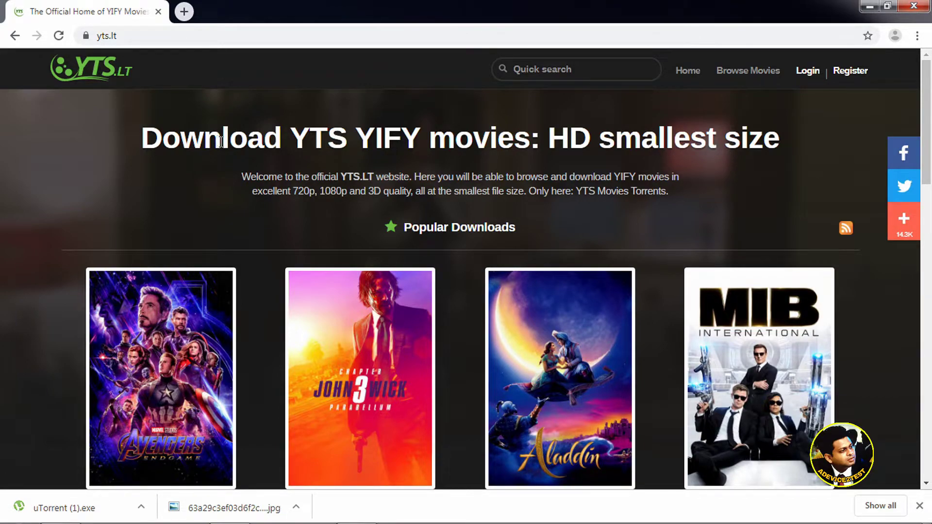
click(755, 407)
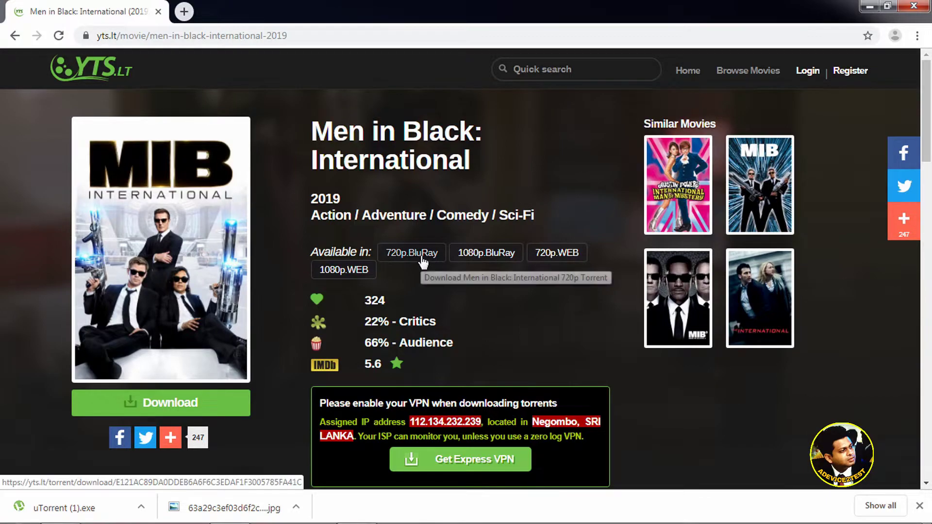
click(406, 256)
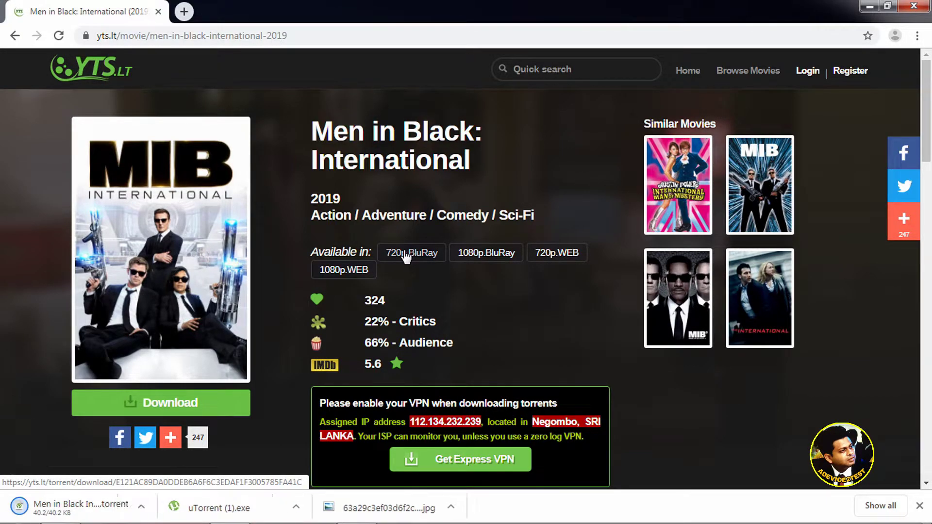
Step: Add the Men In Black International 720p torrent with default settings, then stop it
click(82, 507)
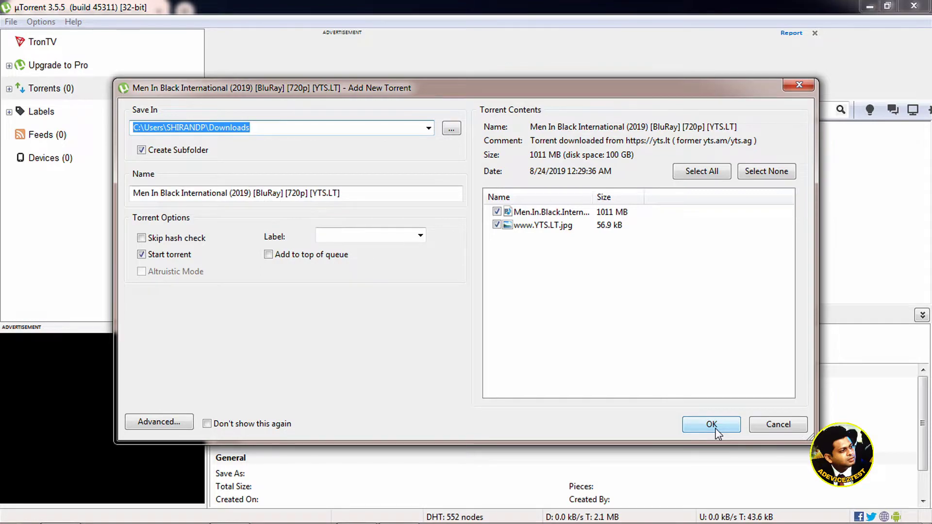
click(714, 427)
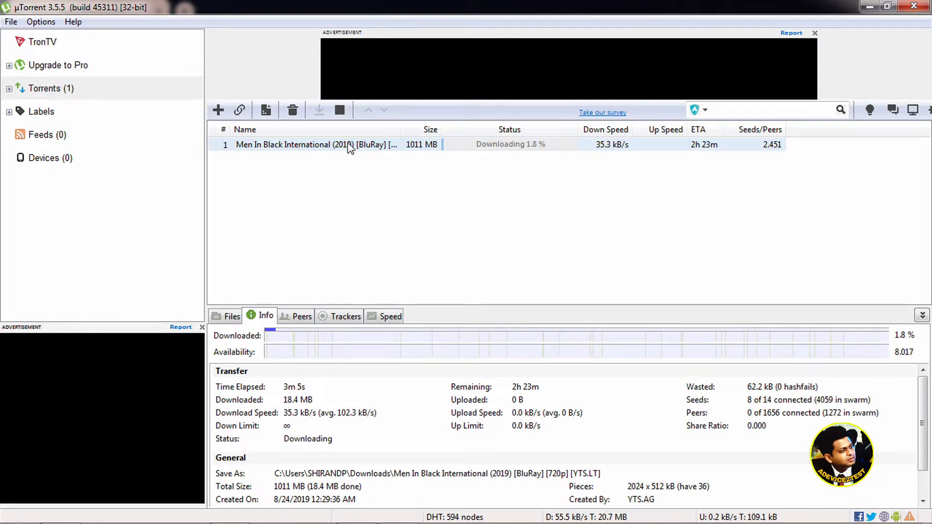
click(337, 110)
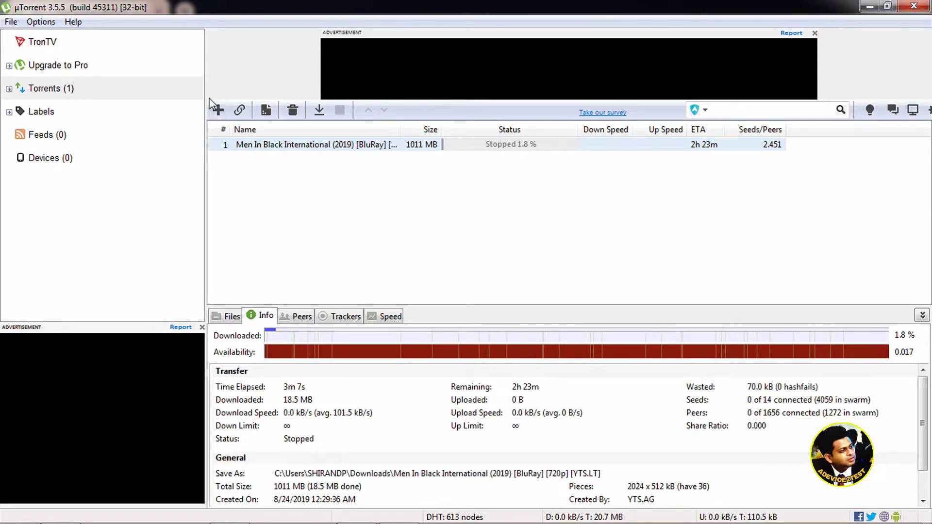
Step: Change the incoming listening port from 57266 to 45682 in Connection preferences
click(37, 23)
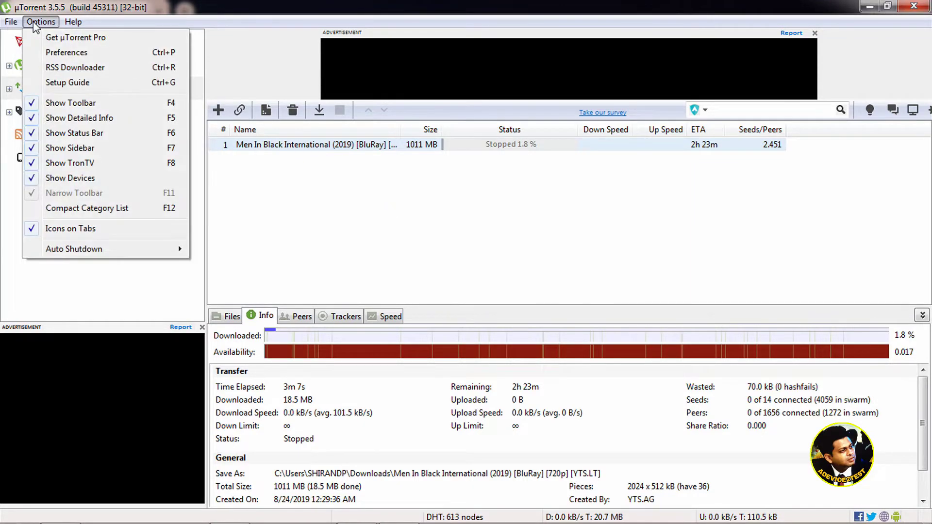
click(65, 56)
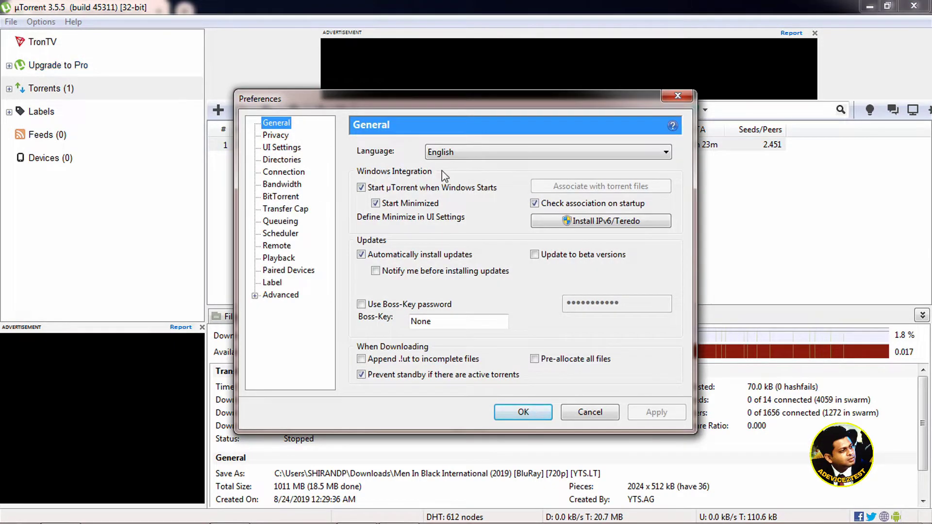
drag(485, 108, 480, 56)
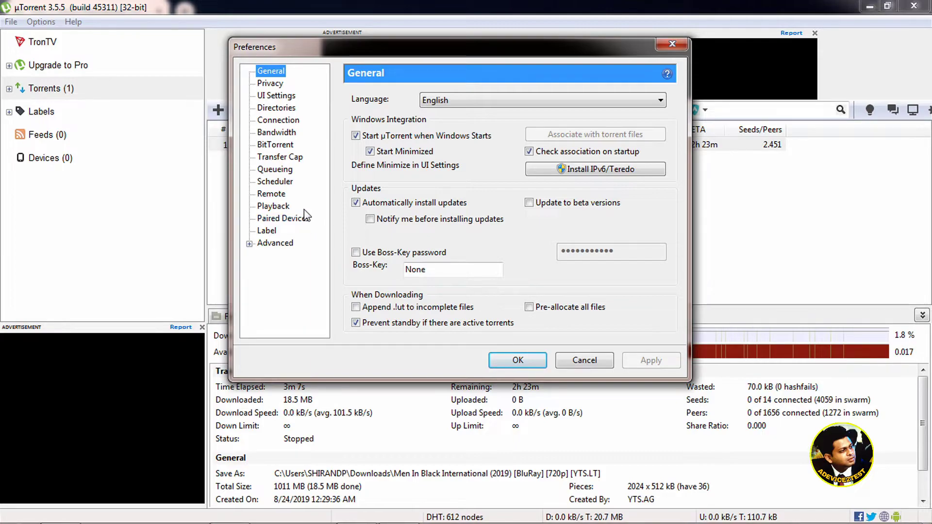
click(278, 121)
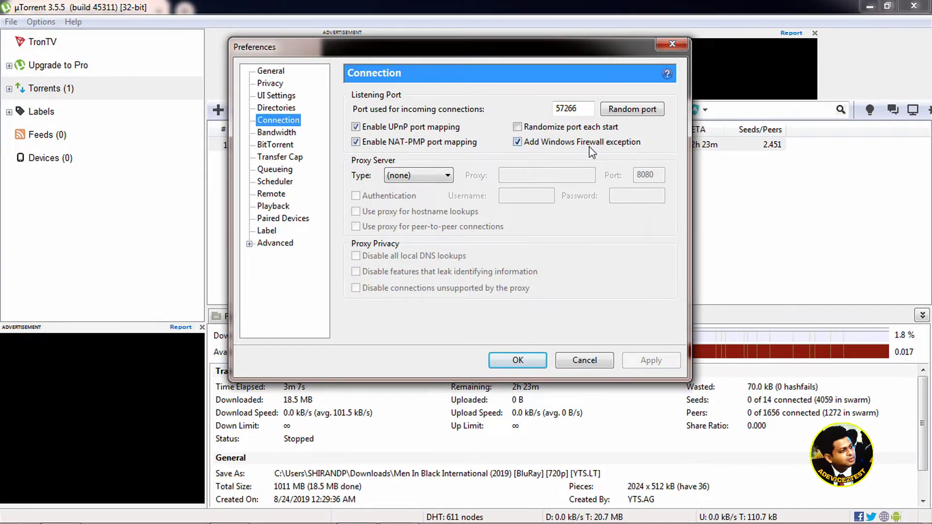
double_click(582, 109)
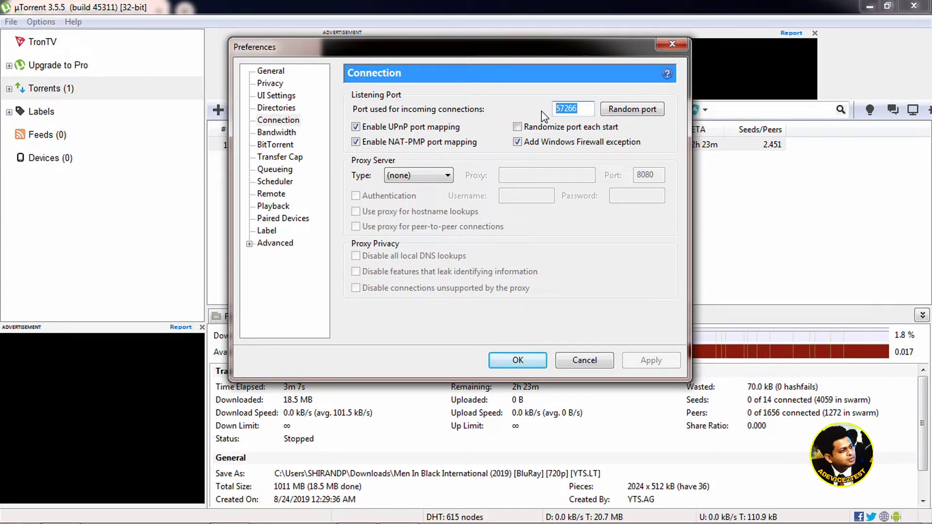
text(45)
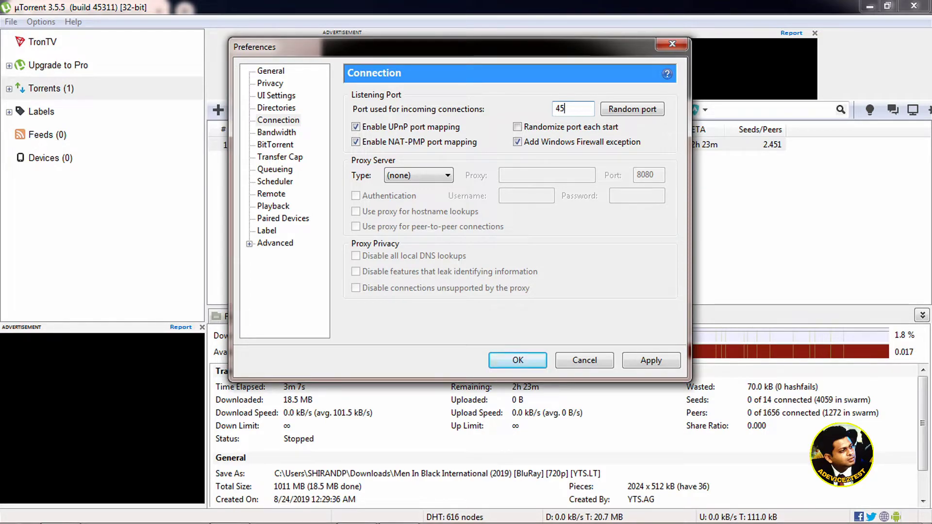
text(682)
Step: Set global maximum connections to 500 and connected peers per torrent to 500
click(291, 141)
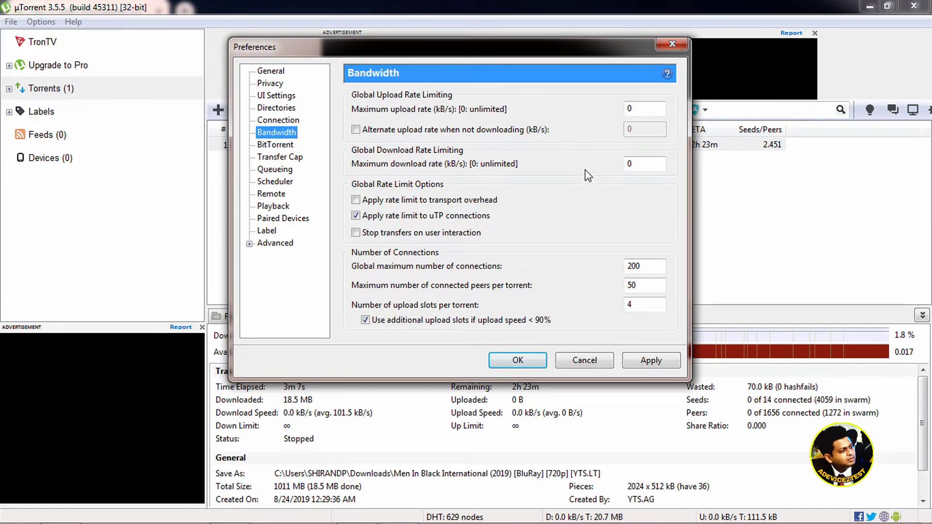
click(639, 108)
drag(659, 267, 626, 265)
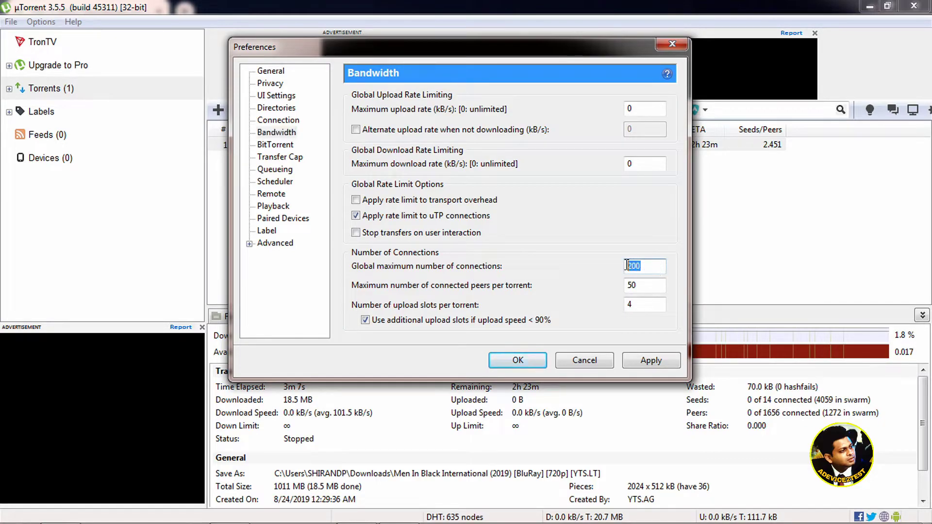
text(5)
text(00)
drag(644, 287, 624, 286)
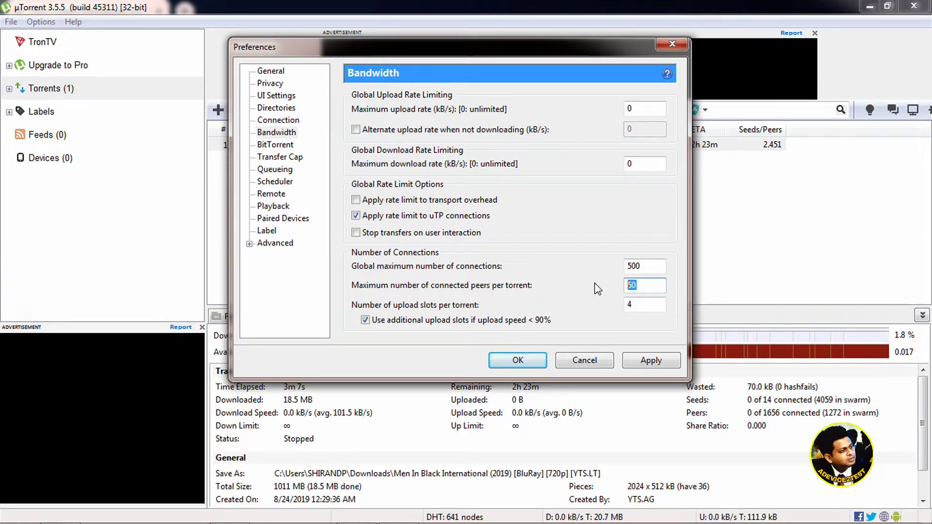
text(500)
Step: Enable local peer bandwidth limiting and Altruistic Mode, and set outgoing encryption to Forced
click(286, 147)
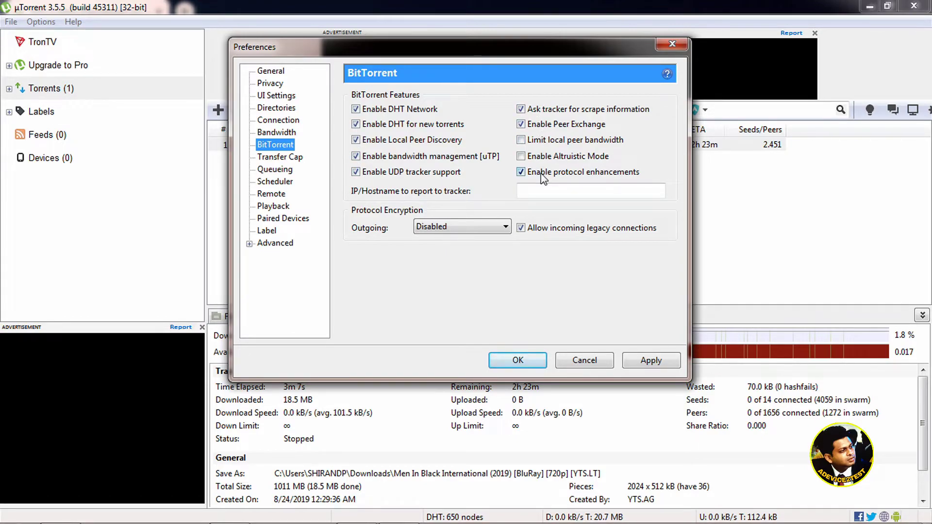
click(521, 140)
click(521, 156)
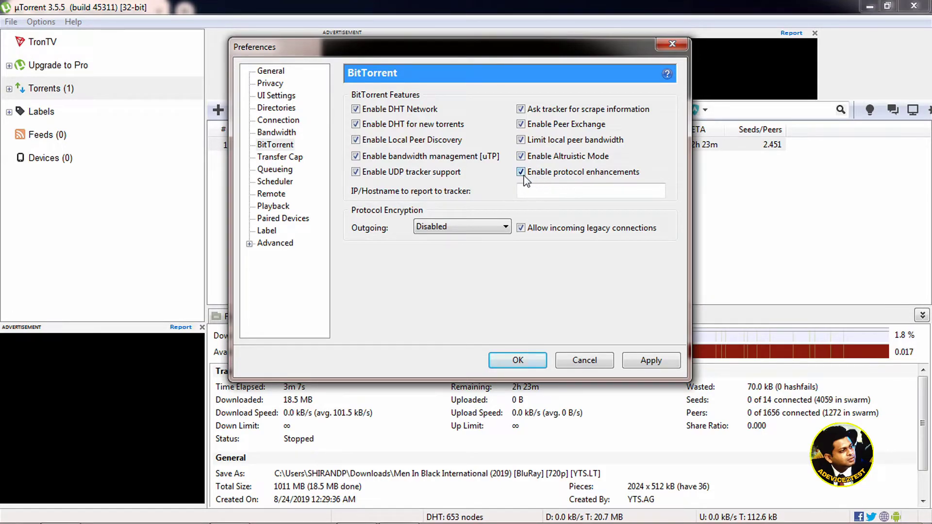
click(505, 227)
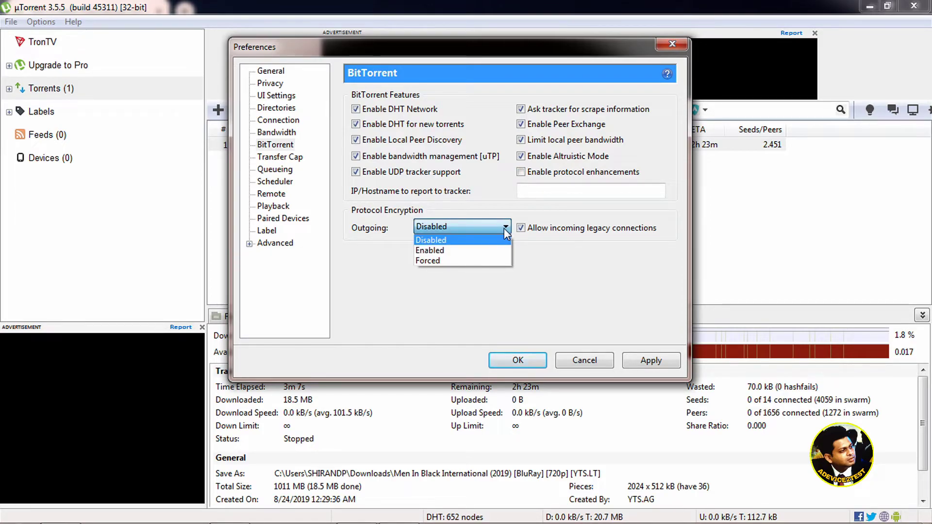
click(465, 262)
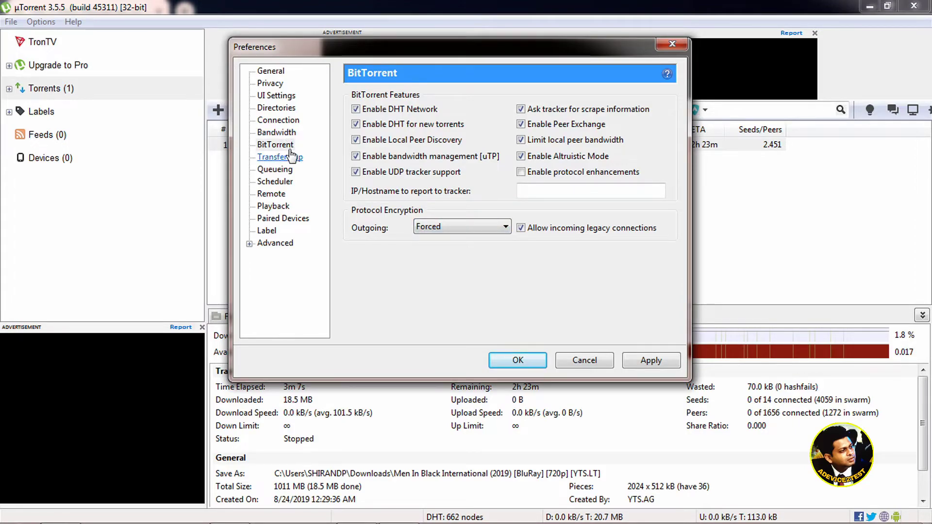
click(286, 172)
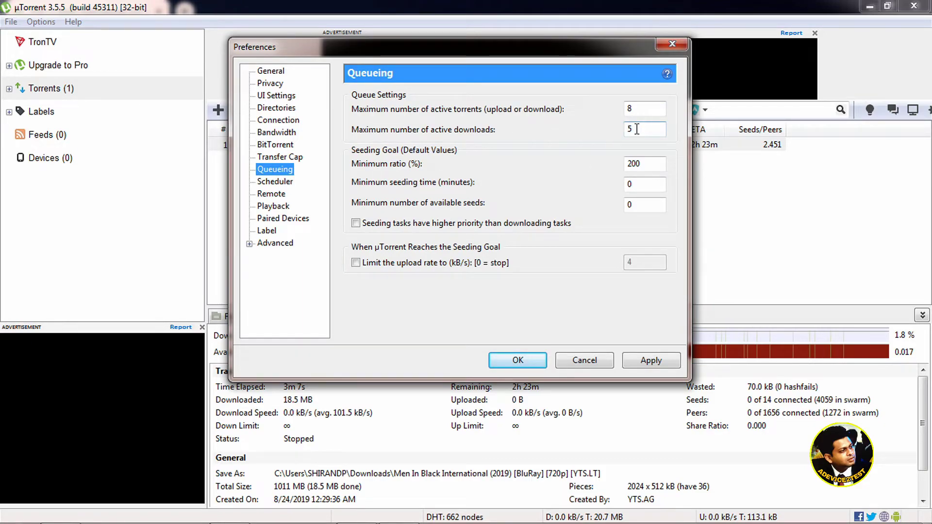
Step: Select the Maximum number of active downloads value to change it to 1
drag(637, 129, 621, 129)
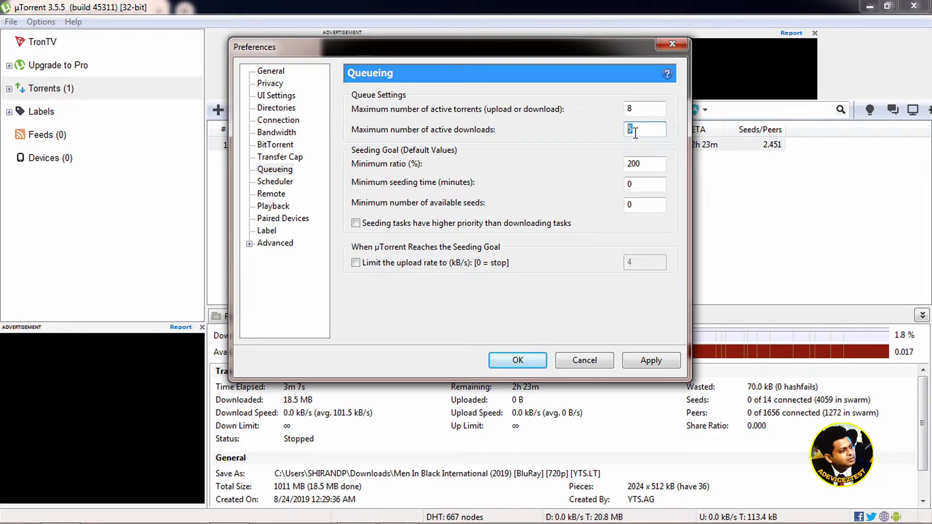
Step: Override the automatic disk cache size and set it to 1800 MB
text(1)
click(250, 245)
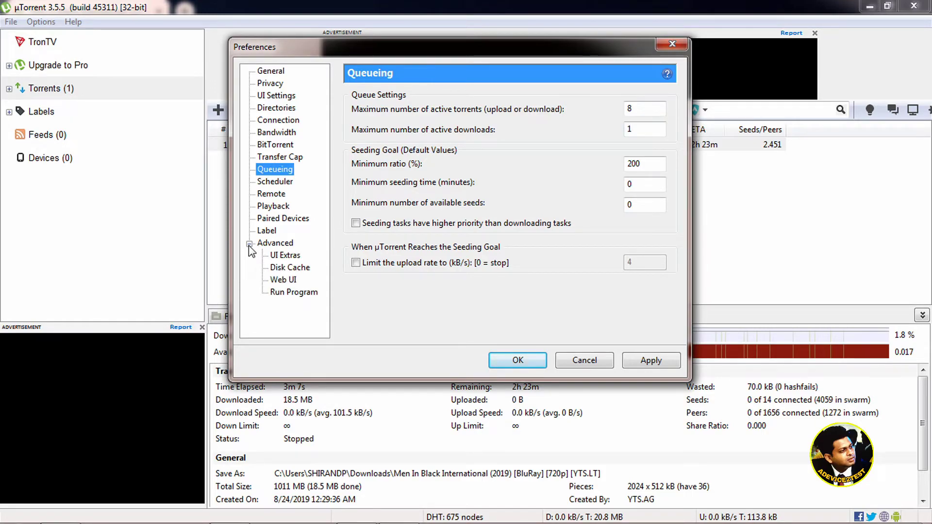
click(301, 269)
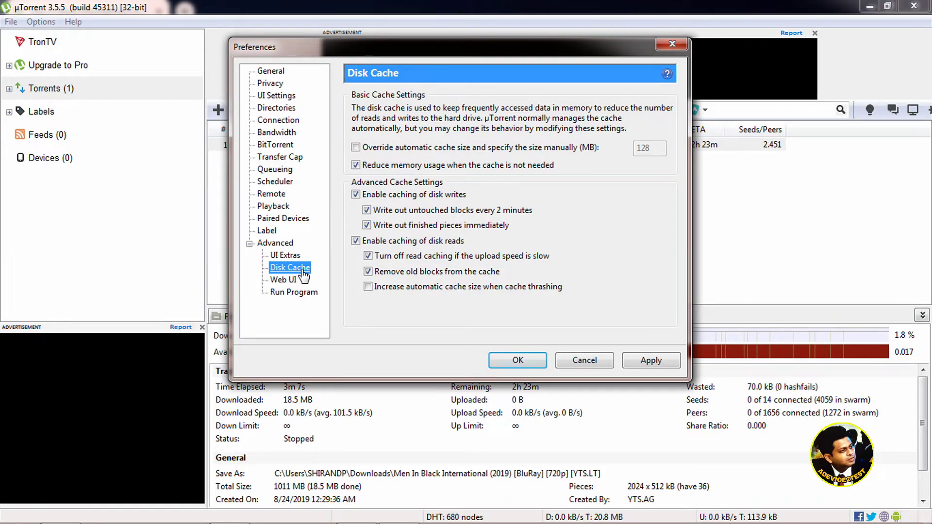
click(358, 149)
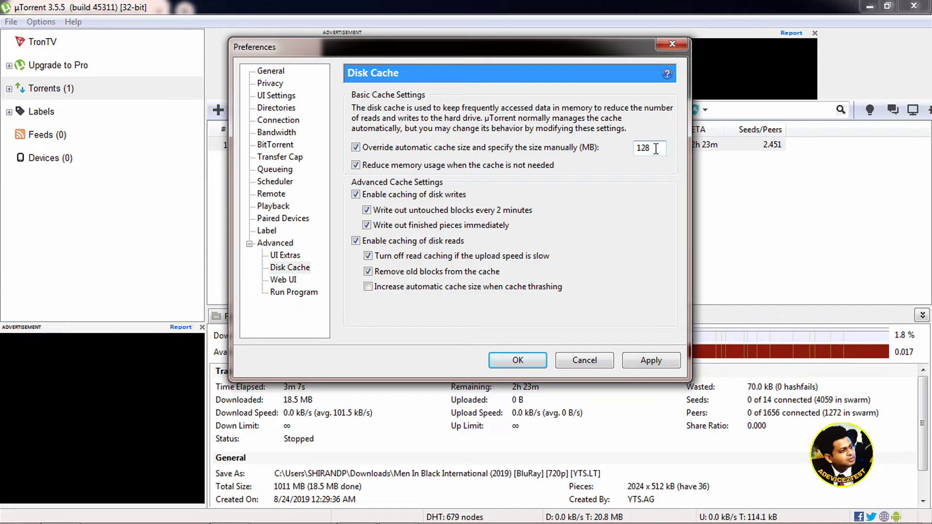
drag(653, 149, 619, 154)
text(1800)
Step: Turn off early write-out and read-cache shutoff, and let the cache grow when thrashing
click(367, 210)
click(368, 255)
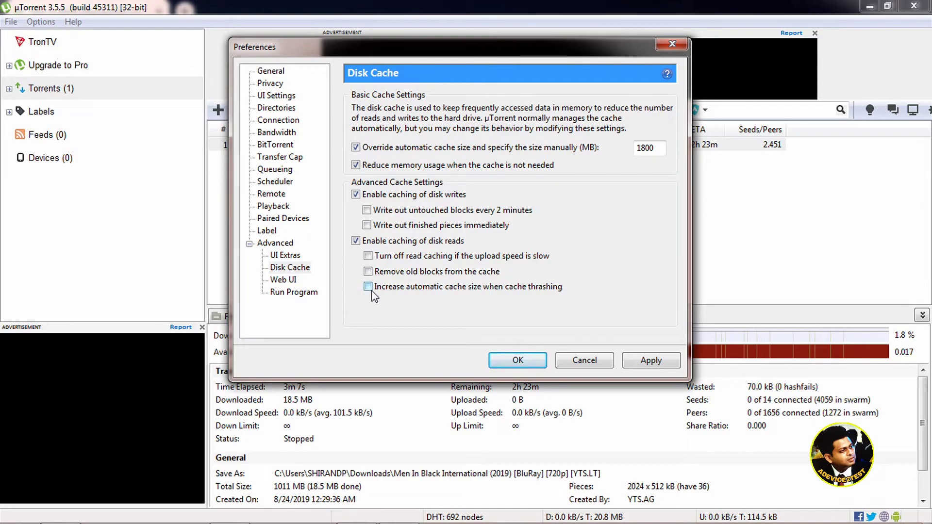
click(373, 289)
click(279, 245)
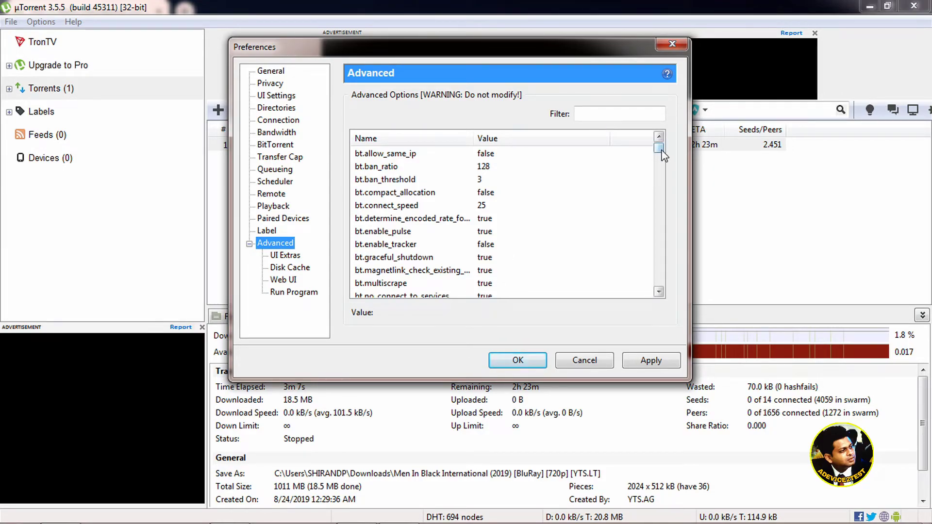
Step: Apply the changed preferences and close the Preferences window with OK
mouse_move(661, 150)
mouse_down()
mouse_move(664, 167)
mouse_move(664, 145)
mouse_up()
click(665, 363)
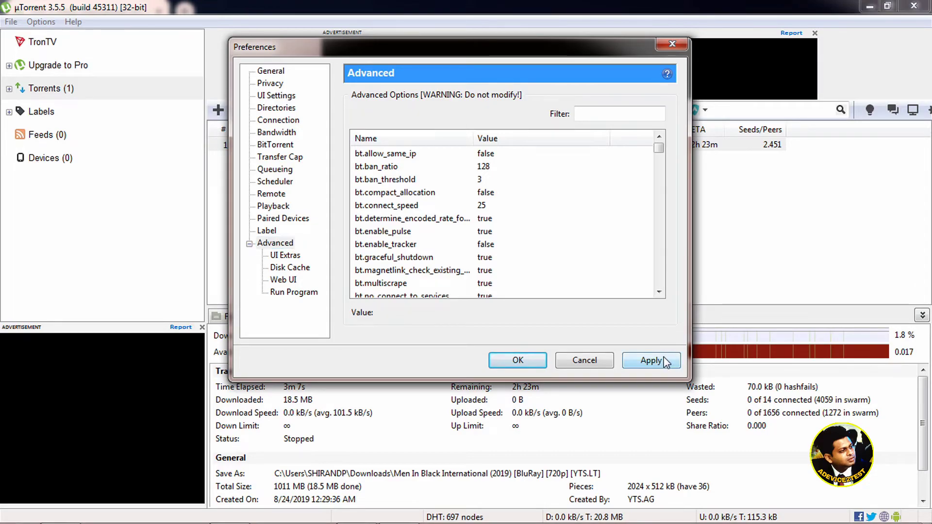
click(508, 362)
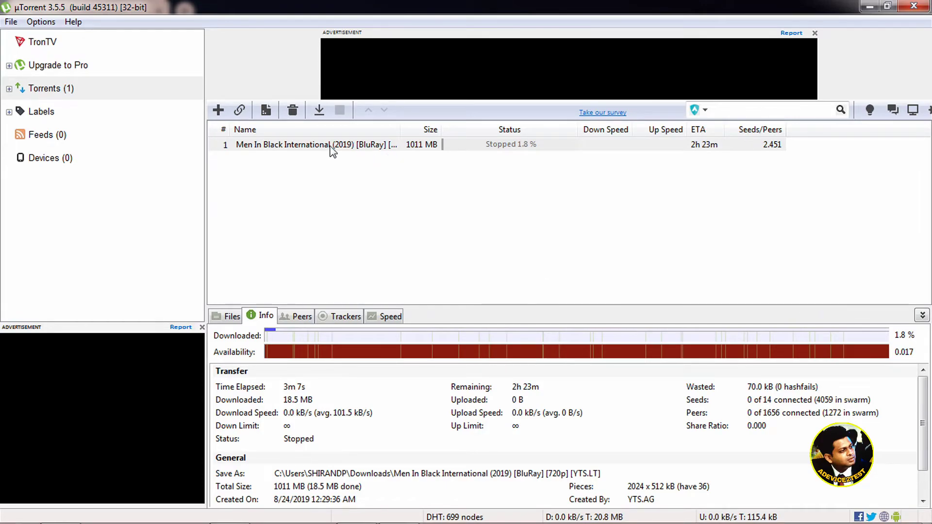
Step: Resume the Men In Black International torrent from the toolbar
click(318, 113)
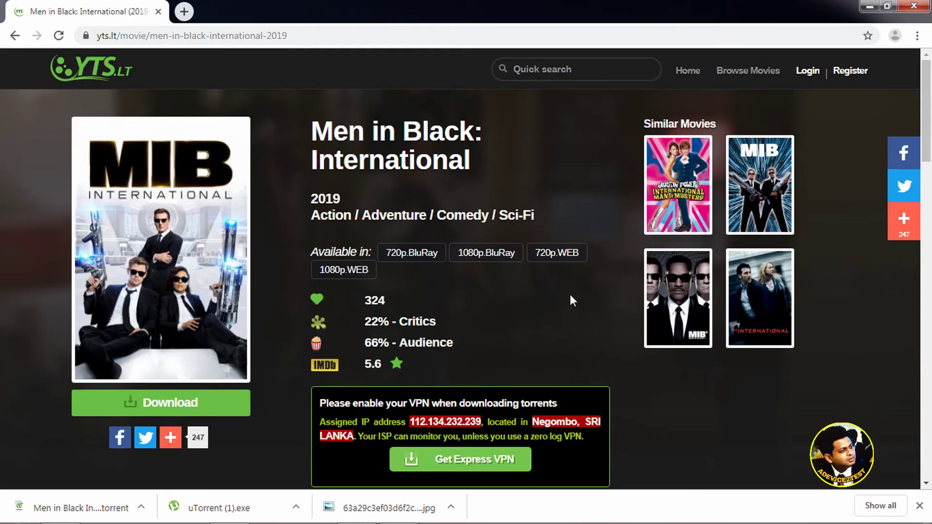
scroll(556, 286, down, 4)
scroll(556, 291, down, 3)
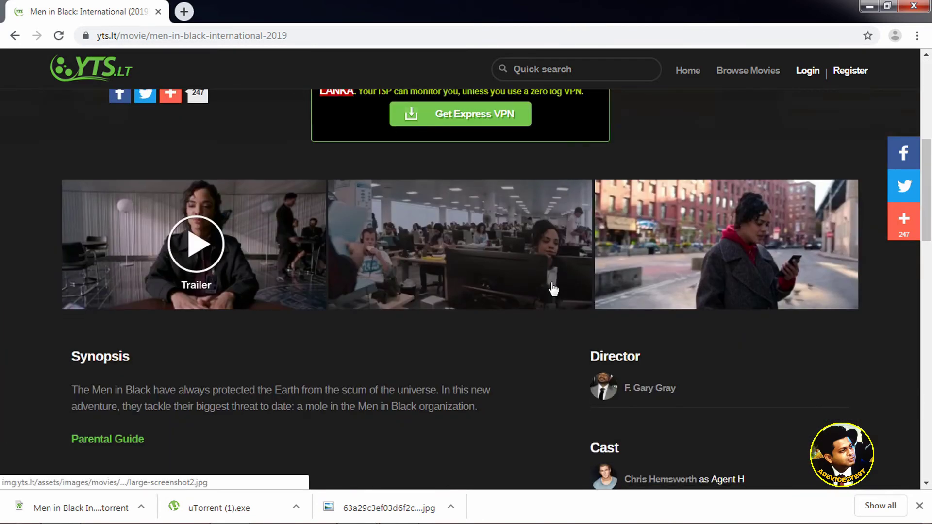
scroll(544, 290, down, 3)
scroll(539, 290, down, 3)
scroll(539, 291, down, 1)
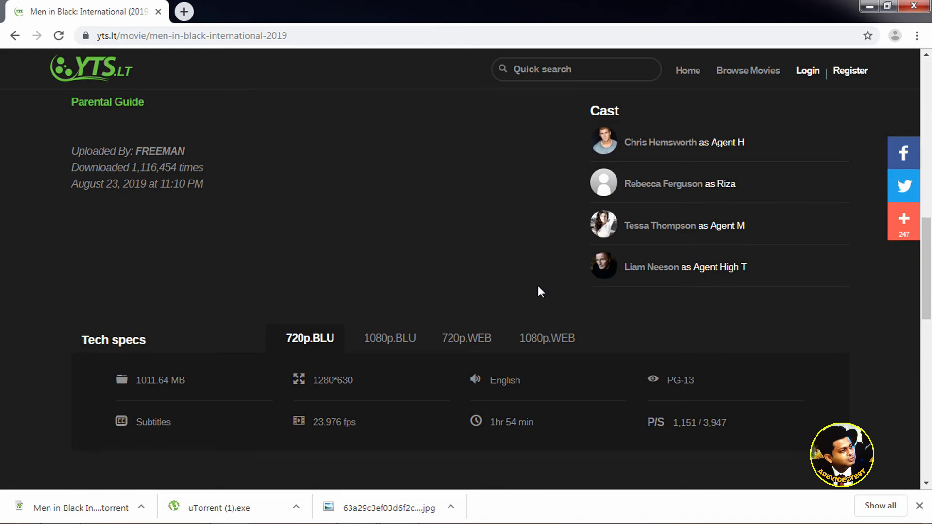
scroll(539, 289, down, 3)
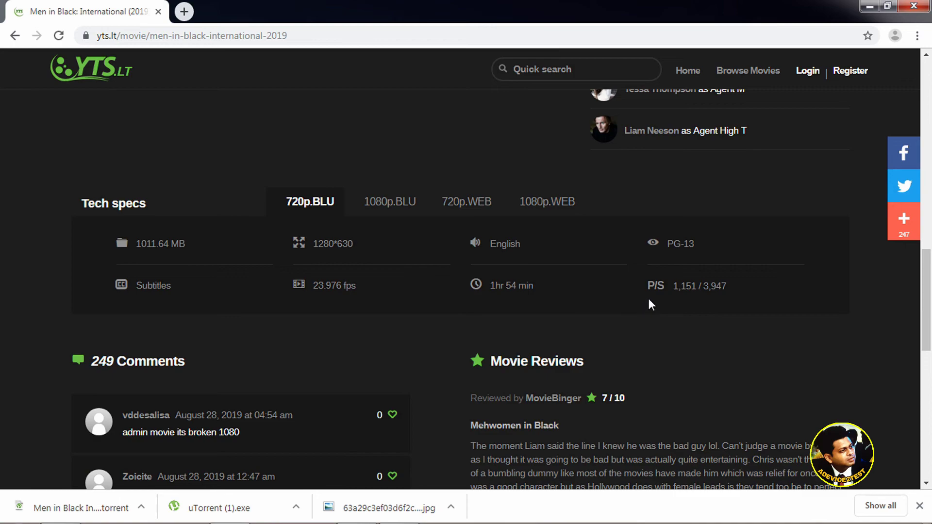